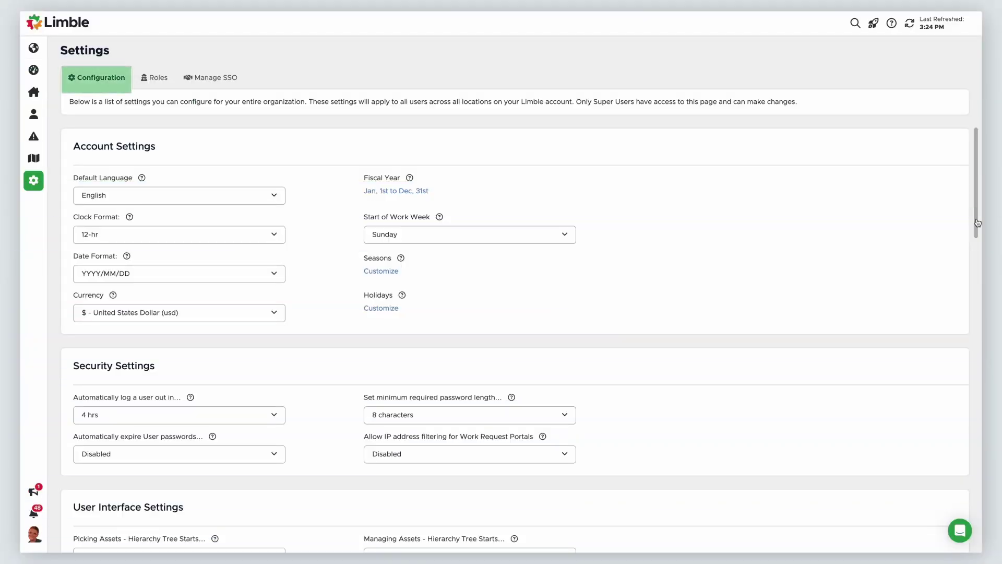
Open Customize Priorities and check Low Priority's colour and default flag, leaving Low as default
drag(978, 223, 977, 349)
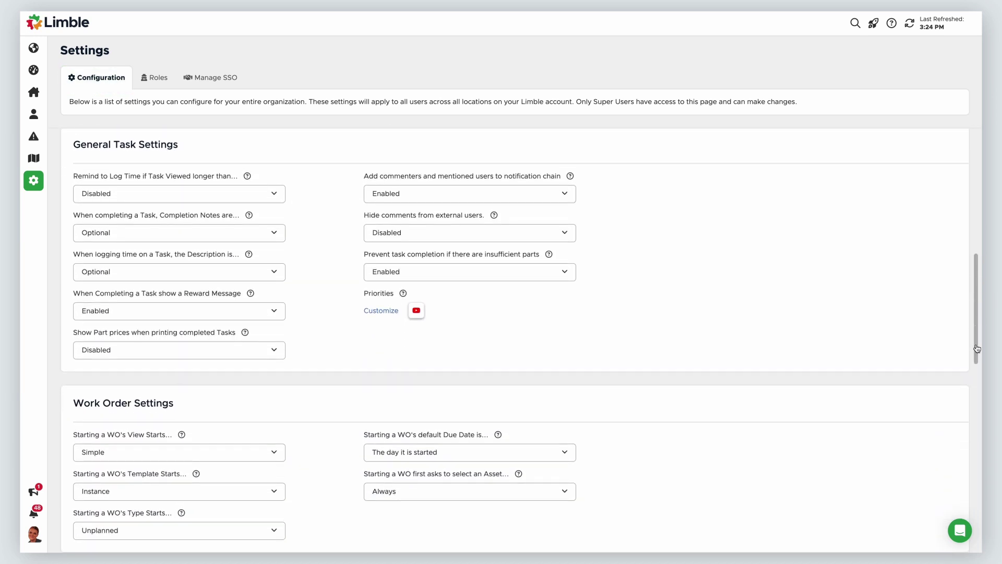
click(389, 313)
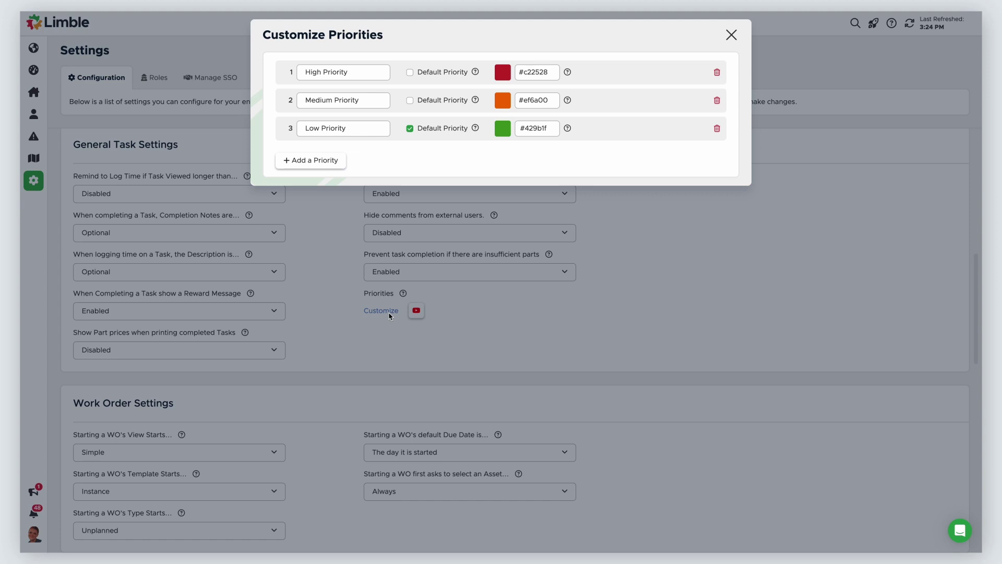
click(503, 129)
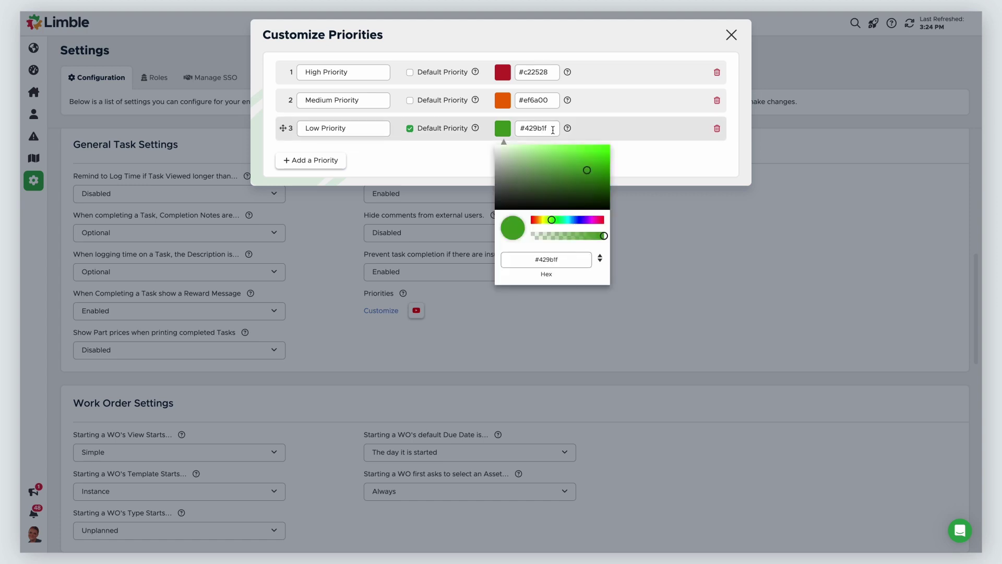
drag(553, 129, 519, 129)
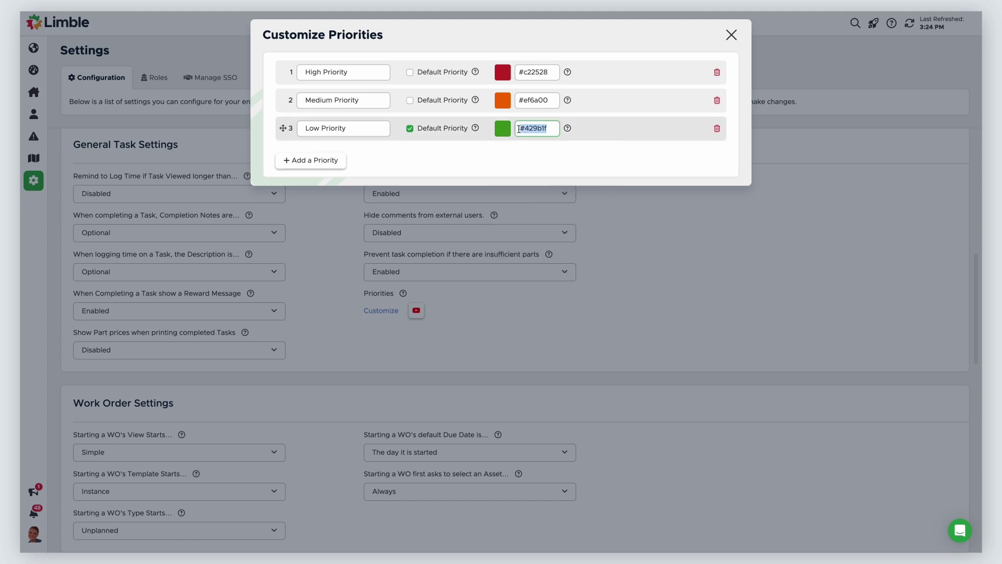
click(512, 159)
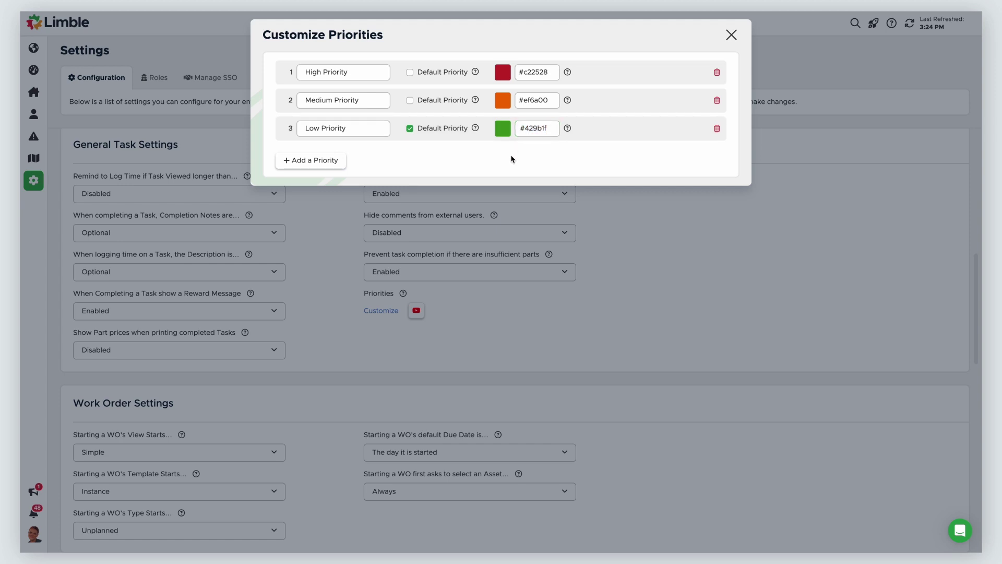
click(411, 102)
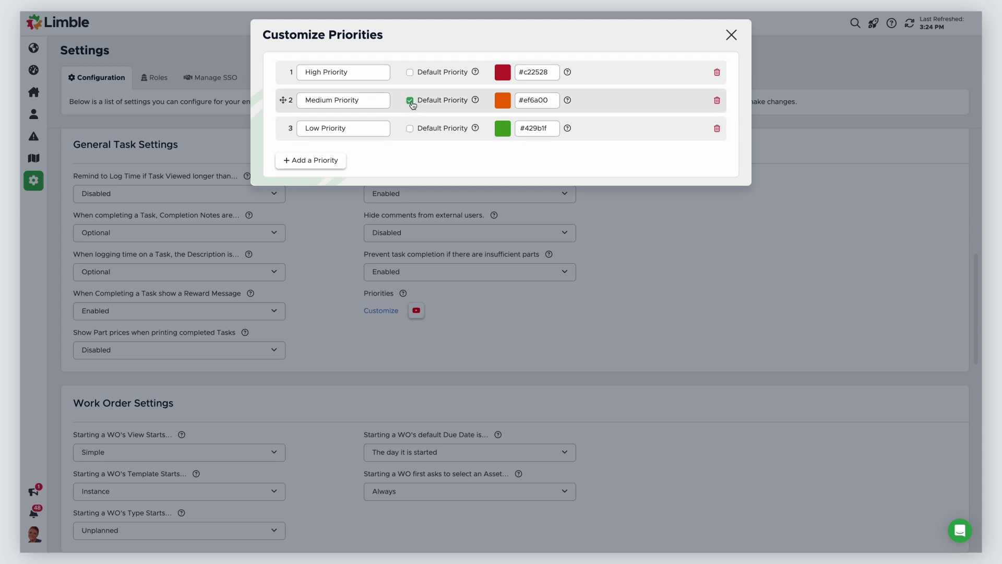
click(410, 129)
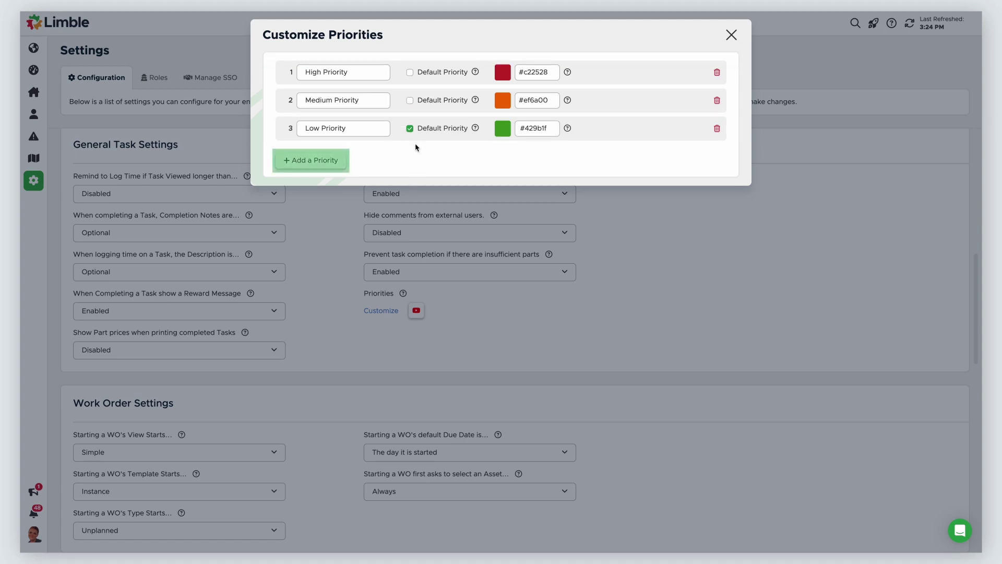
Add a new priority named Critical Priority (colour #583798) and move it to first position
click(343, 160)
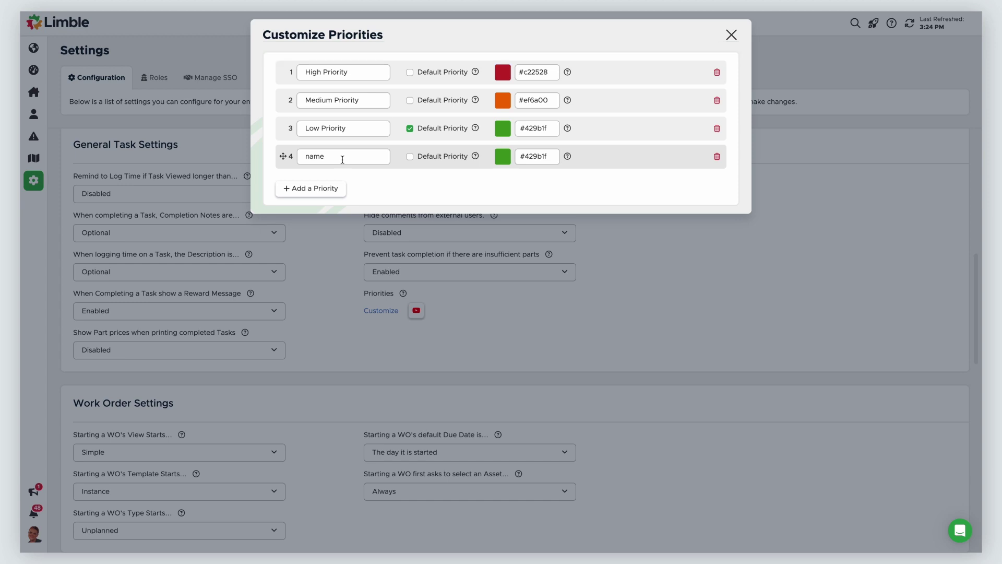
double_click(342, 160)
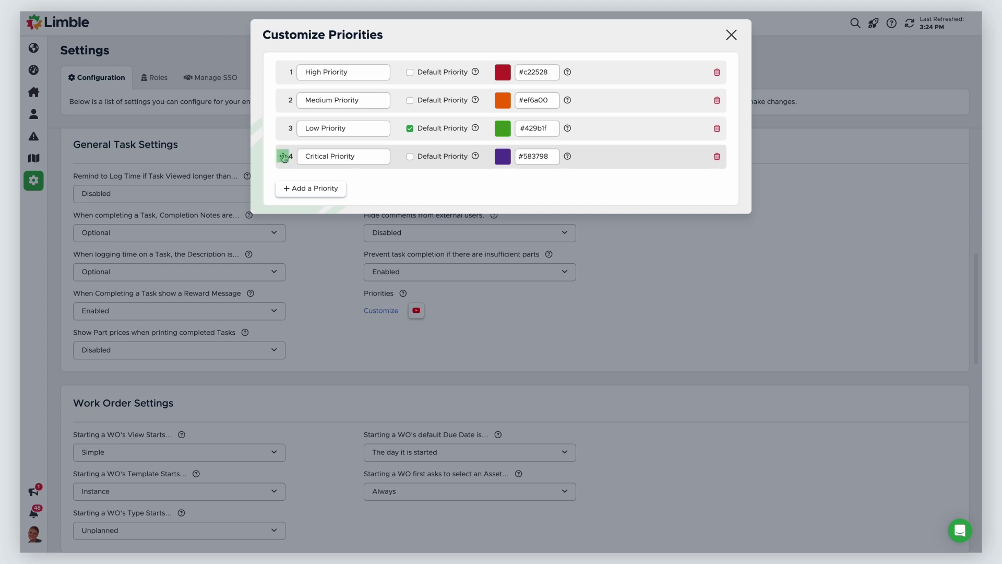
drag(284, 156, 293, 67)
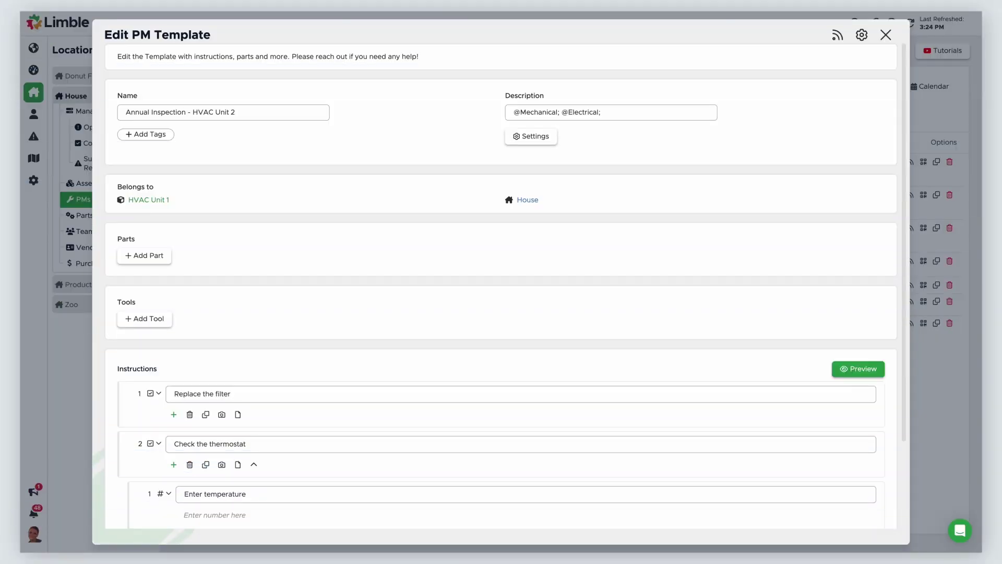
Set the HVAC Unit 2 PM template's default priority to 2 - High Priority in its settings
click(549, 143)
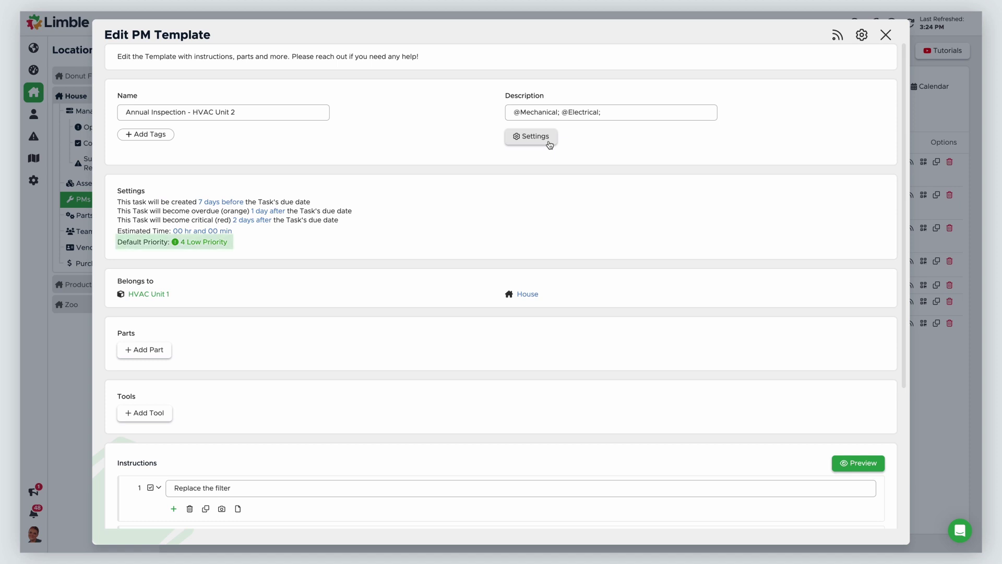
click(225, 247)
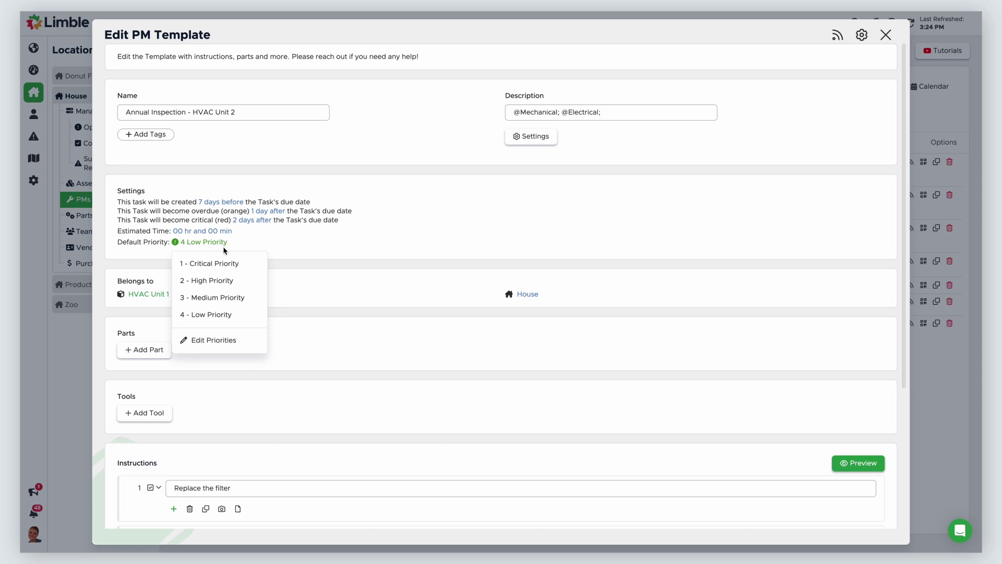
click(225, 281)
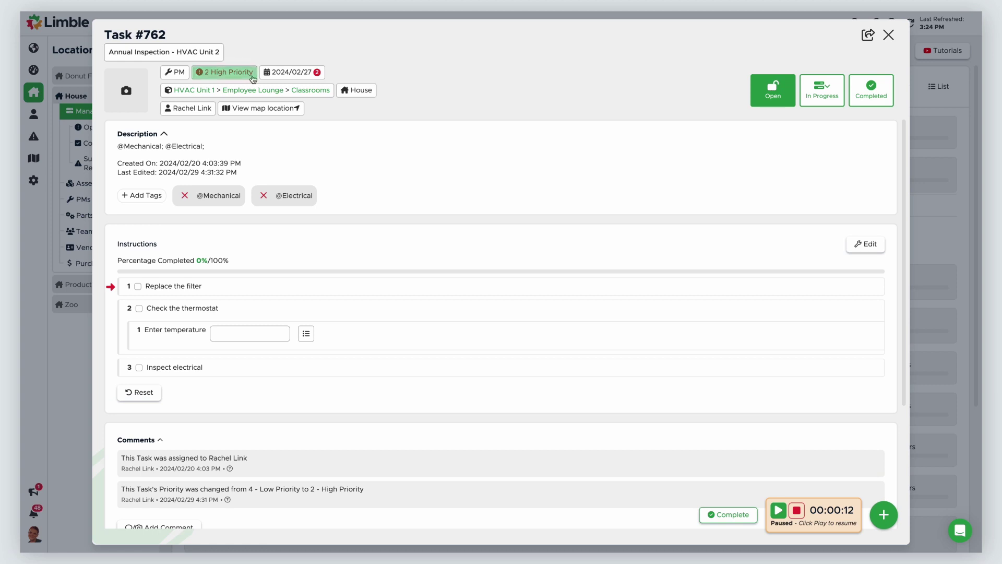
Change Task #762's priority to 1 - Critical Priority
click(250, 78)
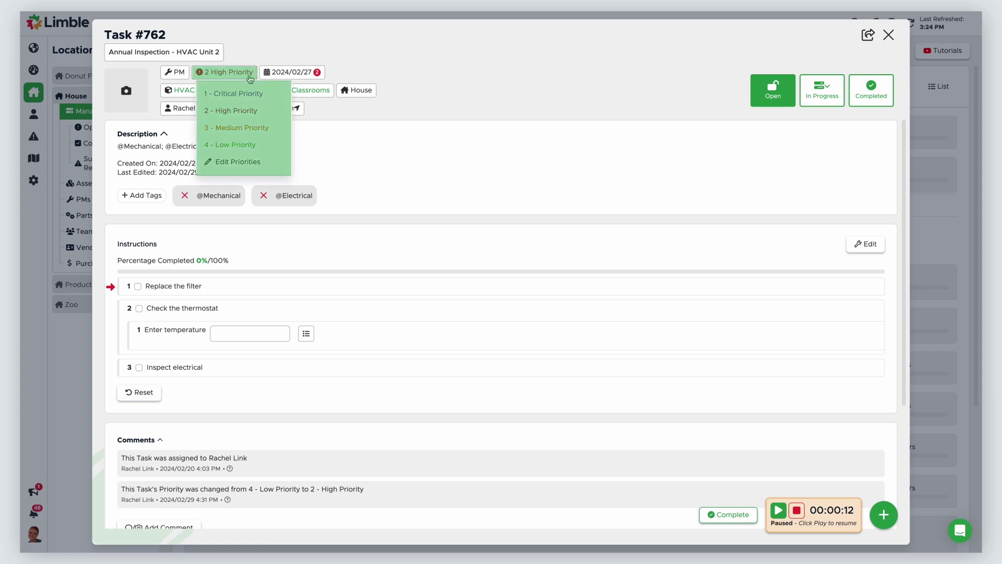
click(251, 97)
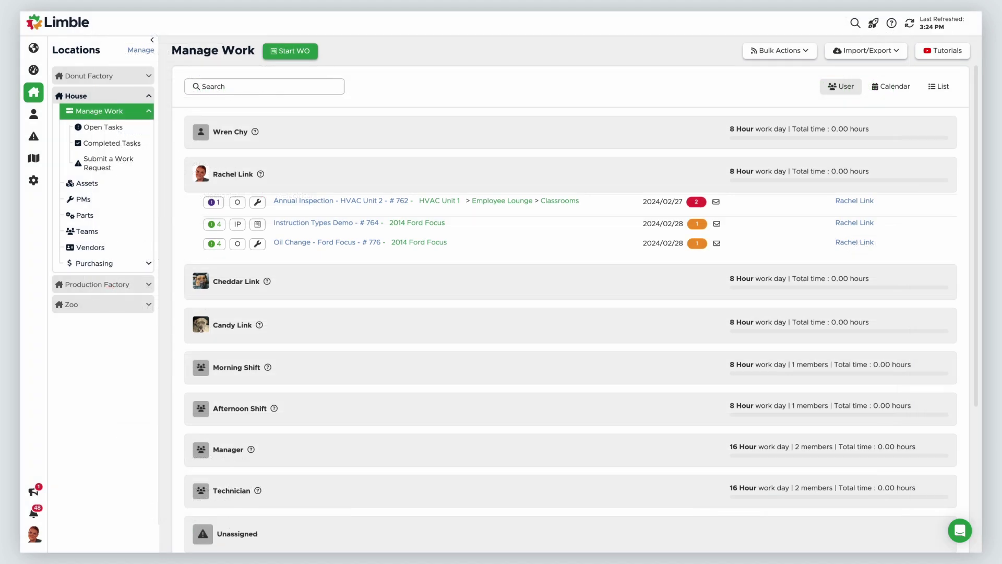
Start a bulk priority change for the Instruction Types Demo #764 and Oil Change #776 tasks
click(806, 52)
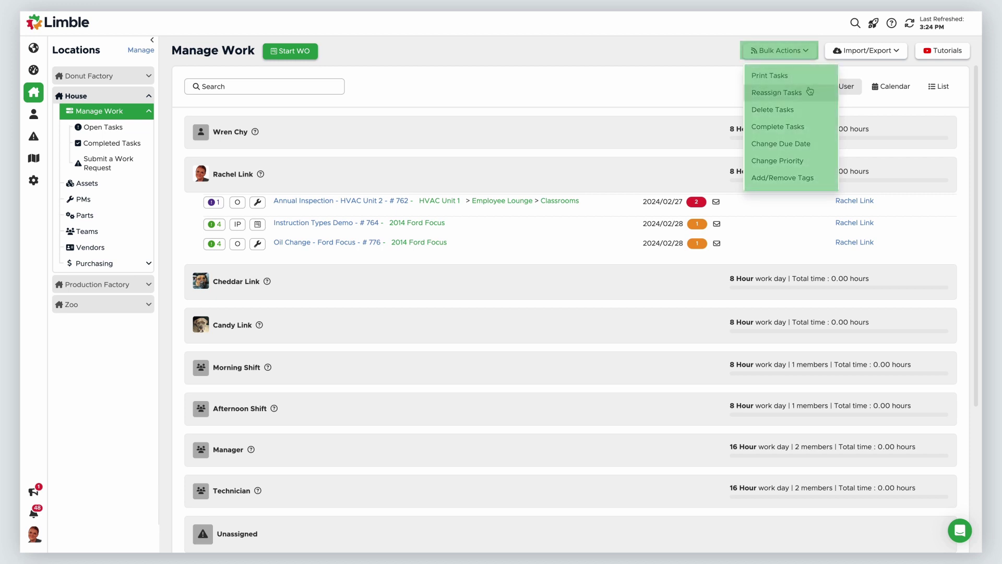
click(817, 160)
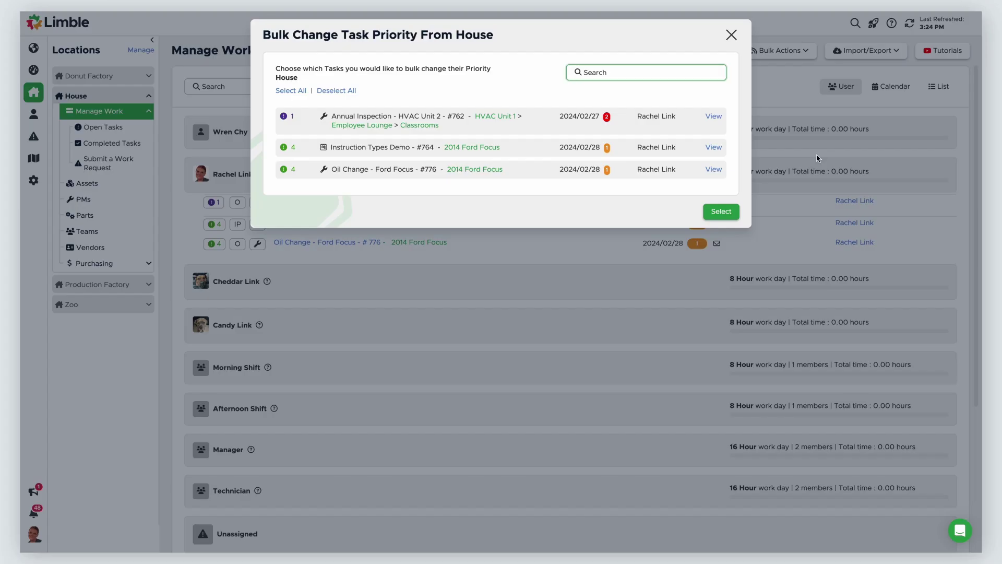
click(566, 147)
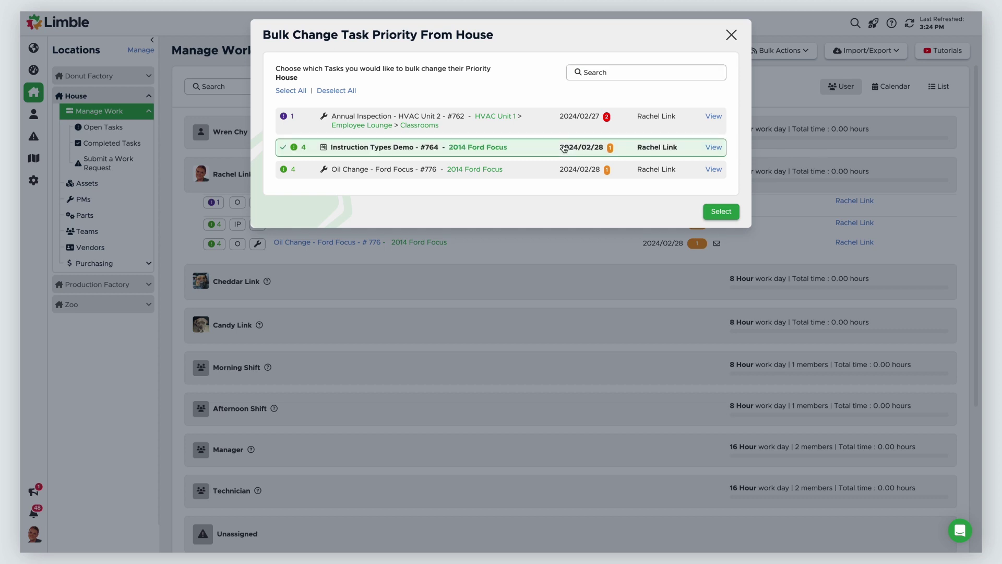
click(562, 169)
click(718, 213)
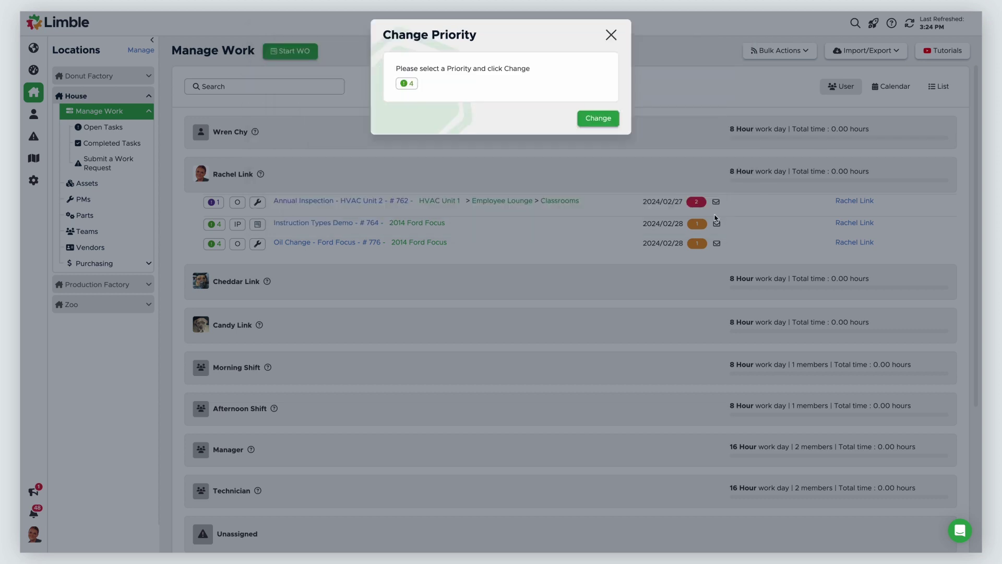
Pick the new priority level for both tasks and apply the change
click(413, 87)
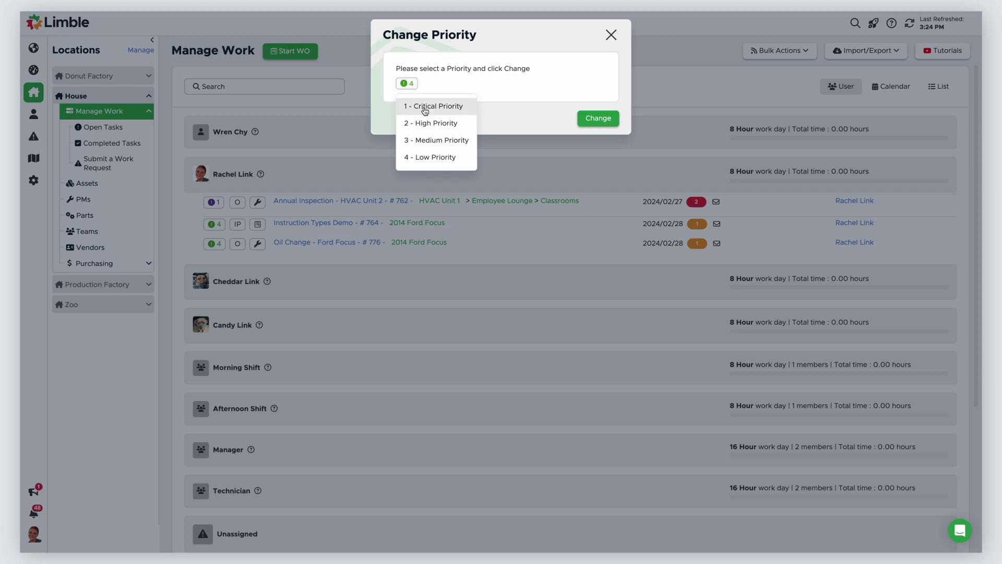
click(431, 124)
click(584, 122)
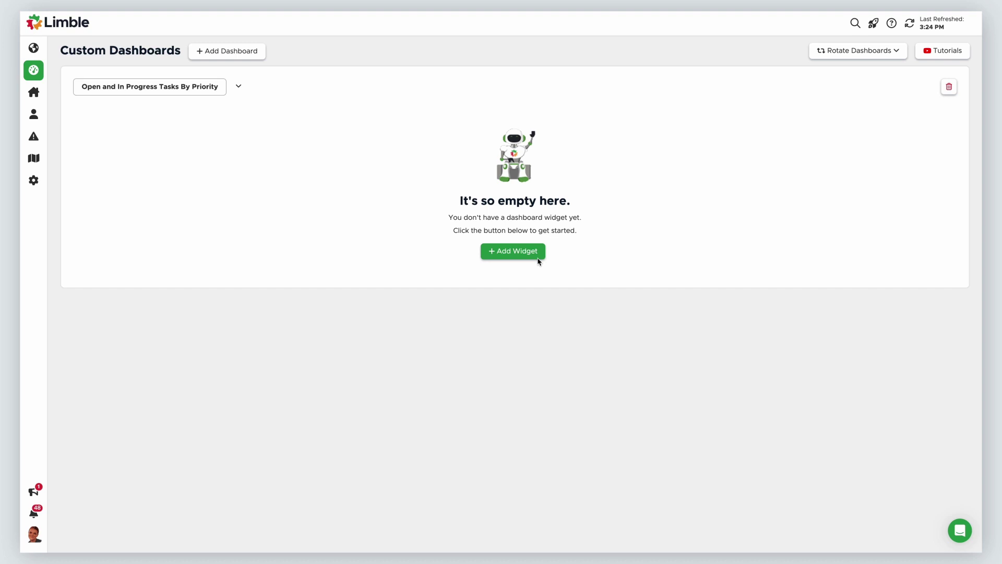
Start a Tasks widget covering all task types, filtered to Open and In Progress Critical-priority tasks
click(537, 258)
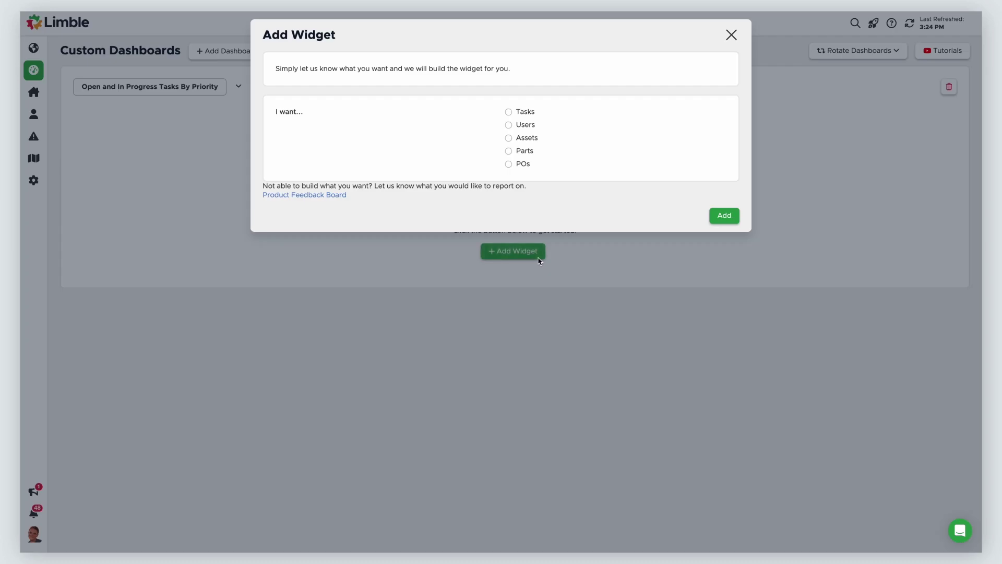
click(509, 113)
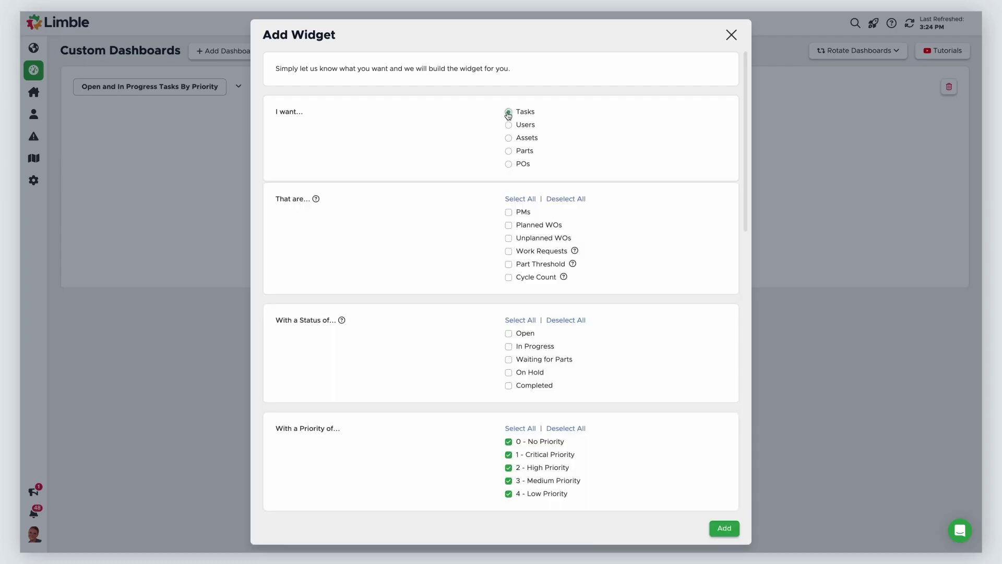
click(533, 201)
click(509, 334)
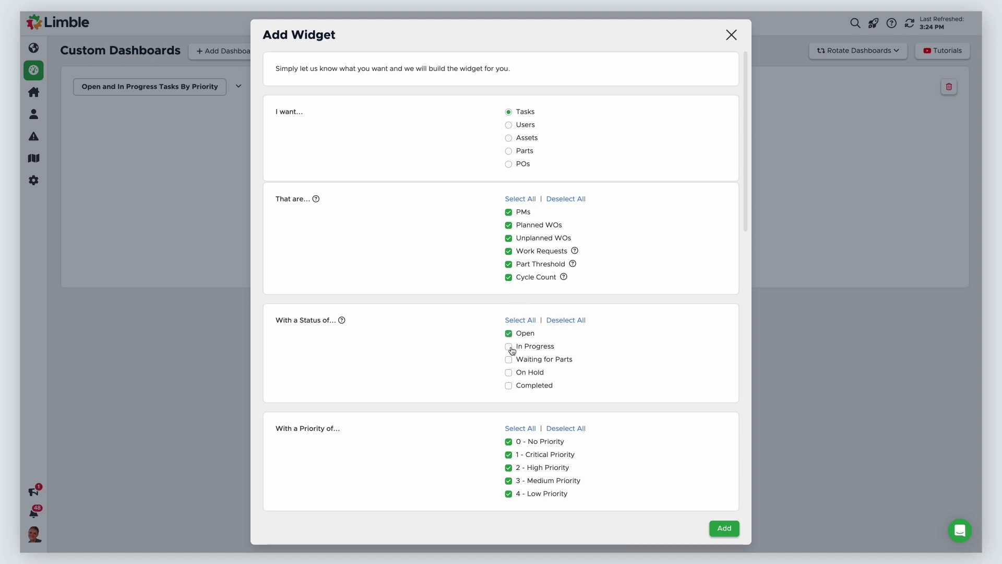
click(512, 349)
click(509, 443)
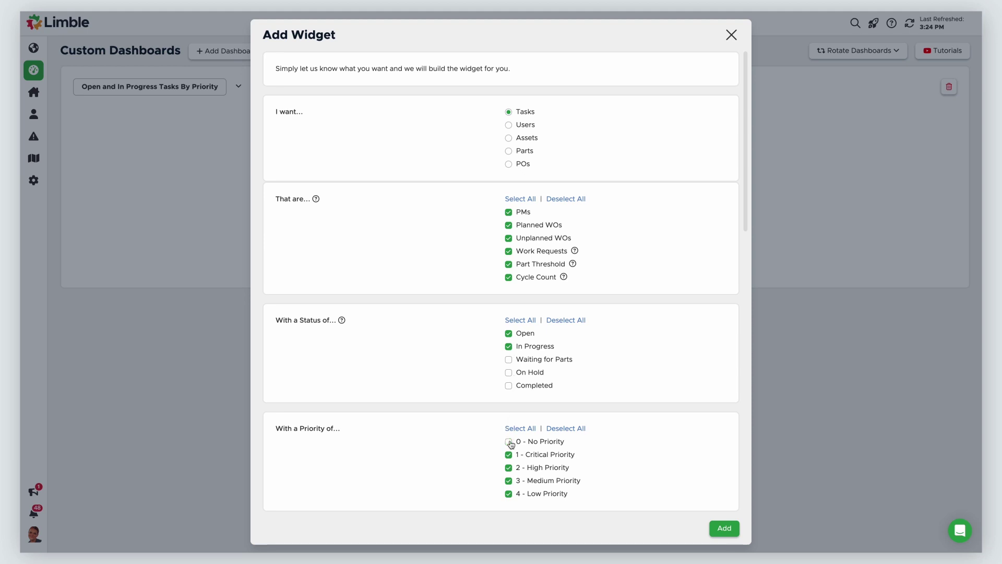
click(510, 468)
click(509, 480)
click(509, 494)
Make the tile show the number of tasks in purple
drag(745, 221, 755, 355)
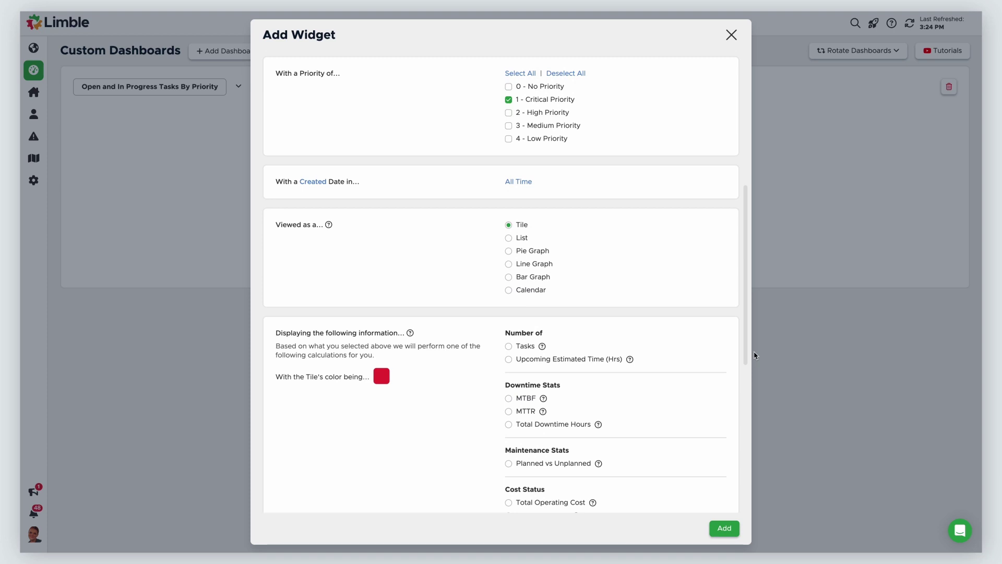
click(509, 347)
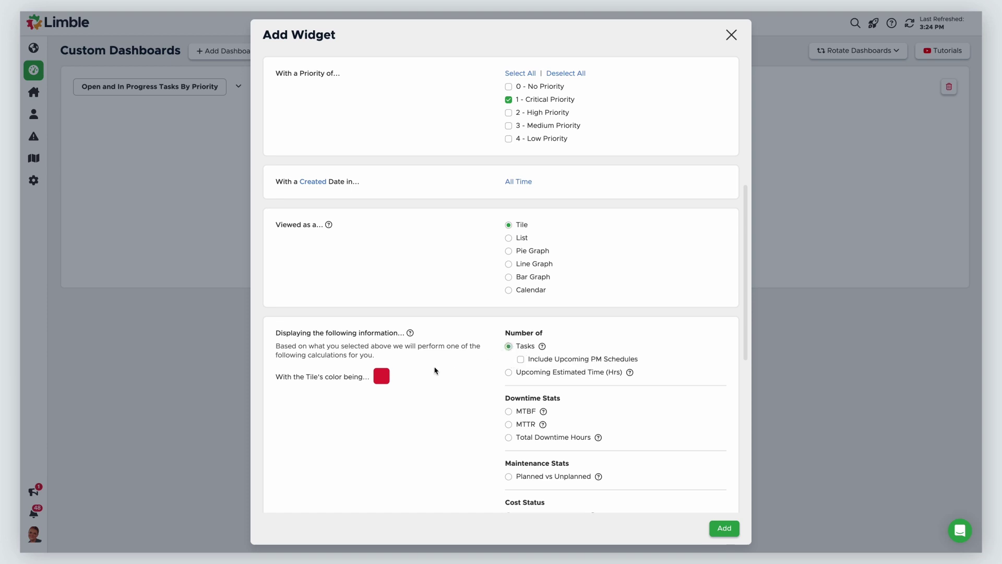
click(381, 376)
click(527, 402)
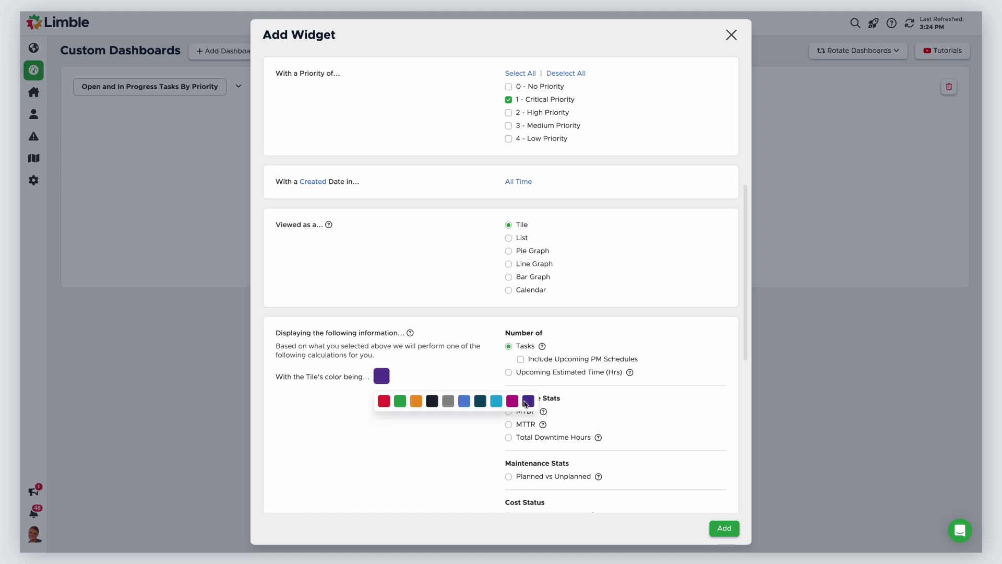
click(447, 442)
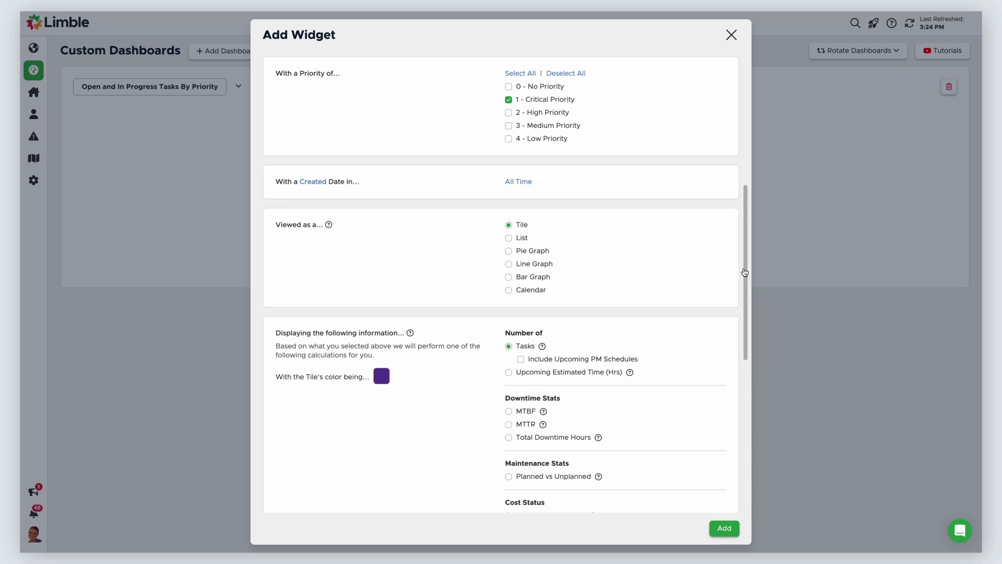
Name the widget 'Open & In Progress Tasks - CRITICAL' and add it to the dashboard
scroll(741, 270, down, 8)
click(562, 463)
key(ctrl+a)
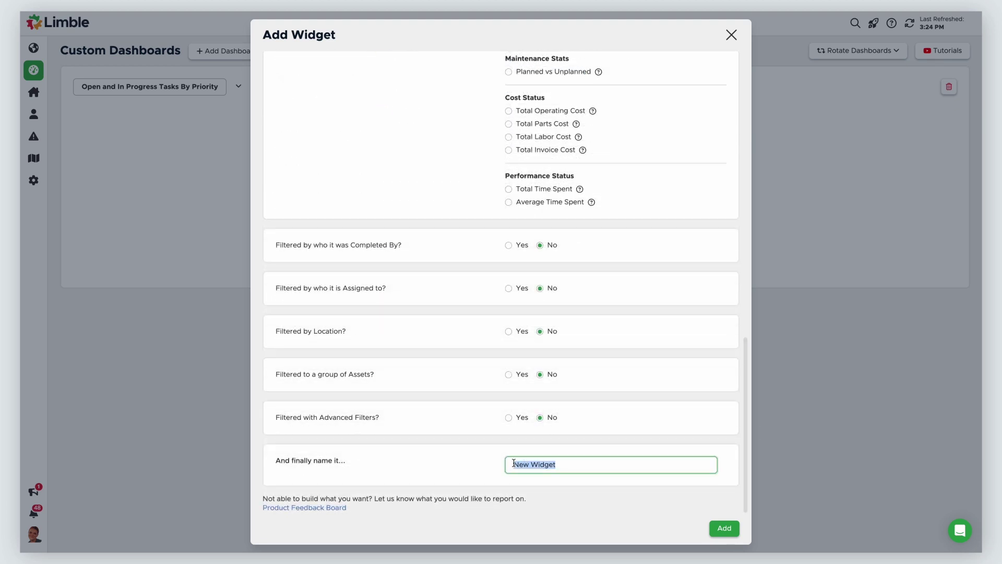
text(Open & In Progress Tasks - CRITICAL)
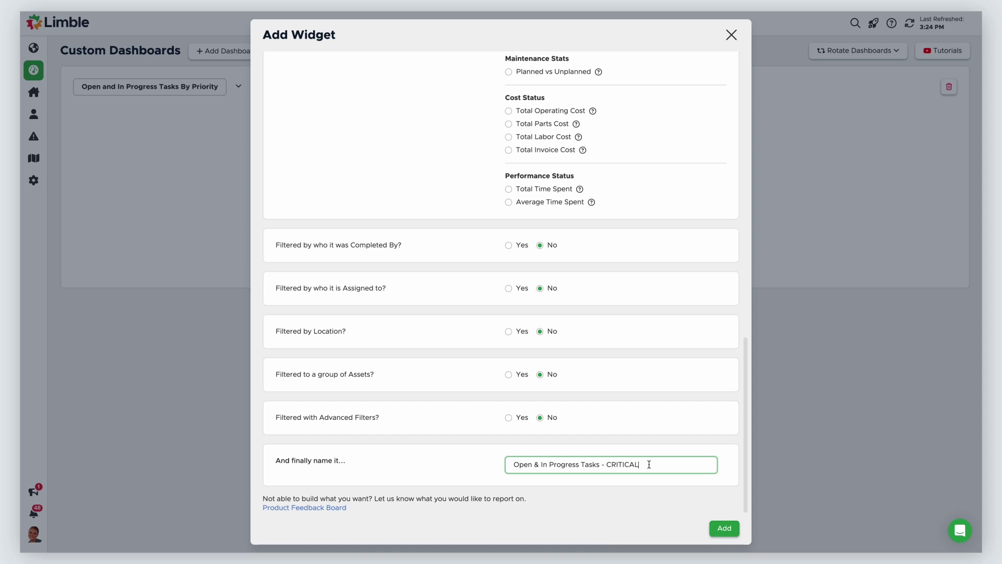
click(718, 528)
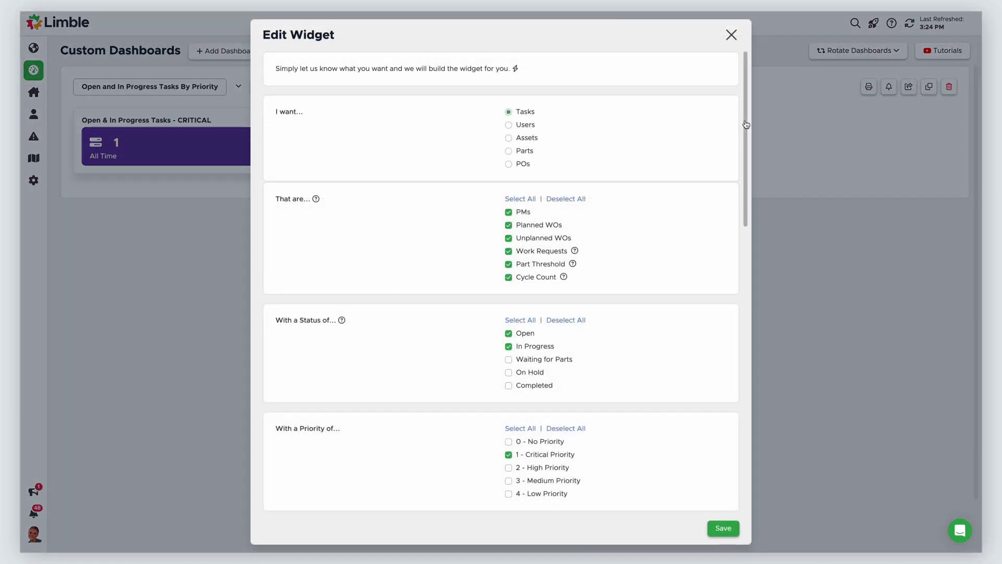
Switch the widget's priority filter from Critical to High and make the tile red
drag(747, 124, 749, 235)
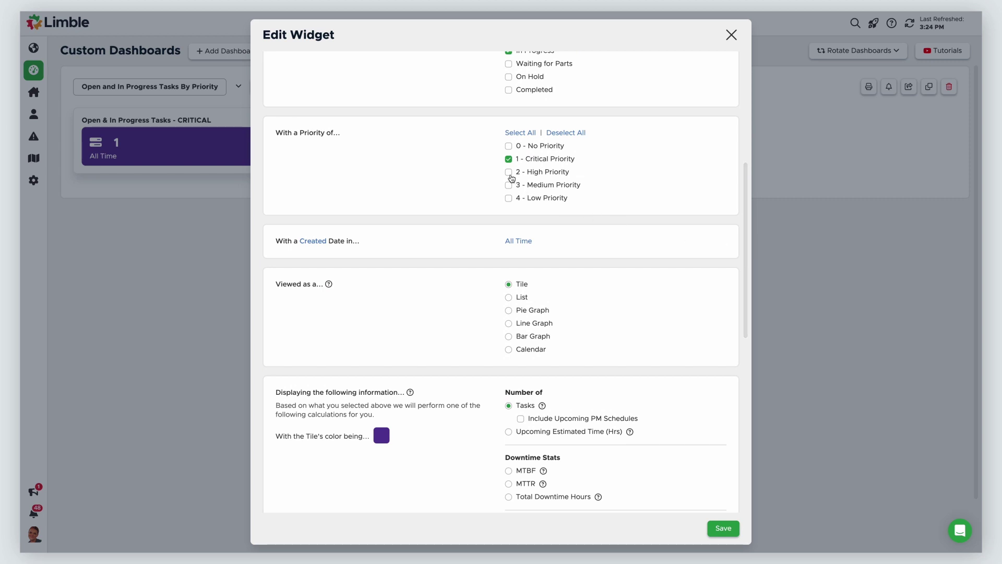
click(509, 171)
click(508, 159)
click(382, 437)
click(384, 461)
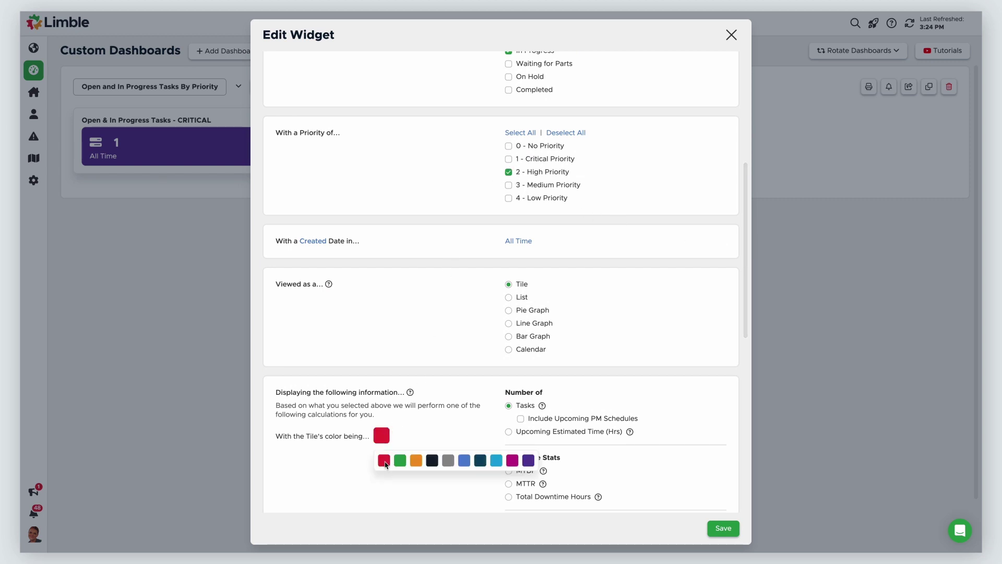
Rename the tile's CRITICAL to HIGH and save the widget
scroll(744, 261, down, 9)
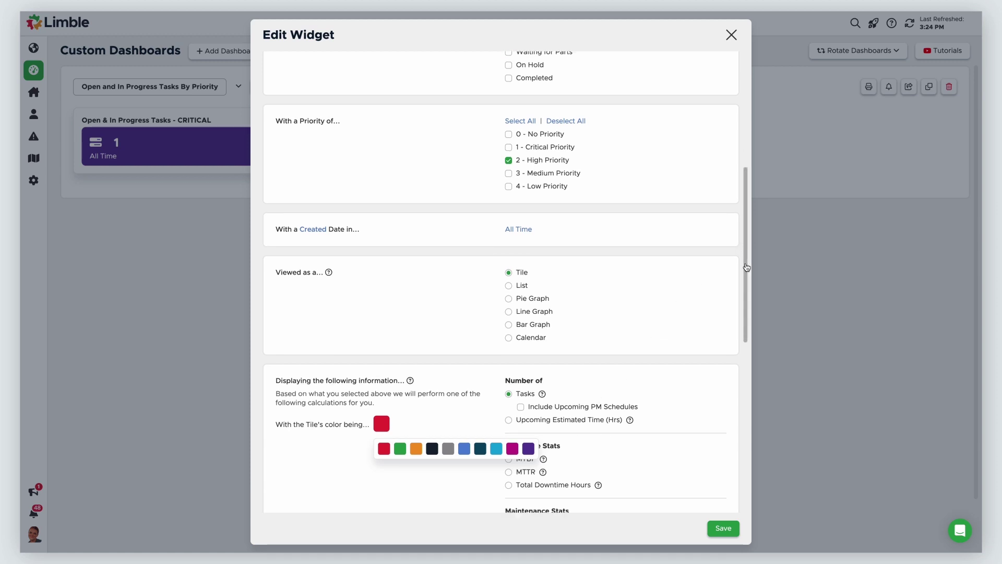
click(671, 461)
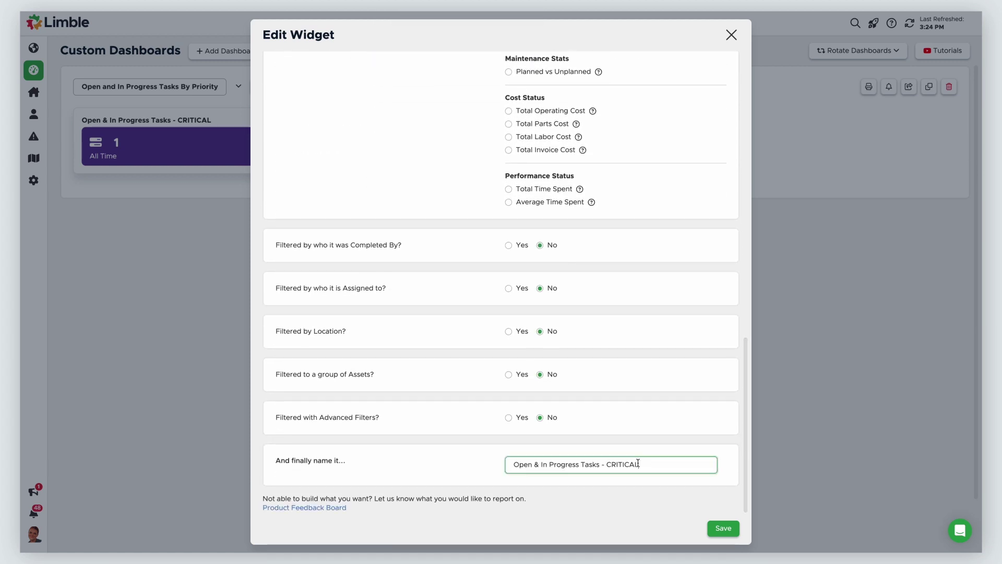
drag(640, 465, 607, 464)
text(HIGH)
click(715, 528)
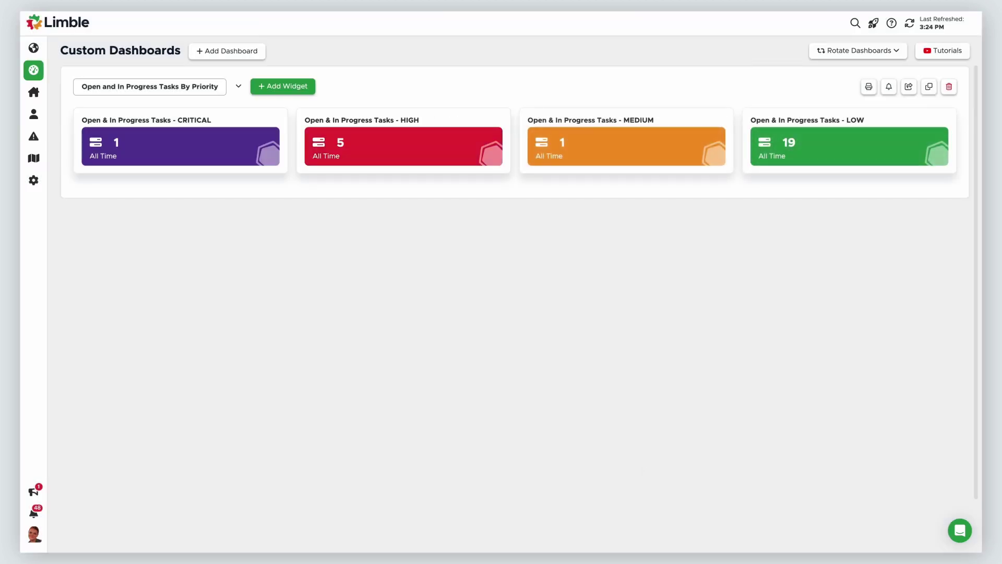